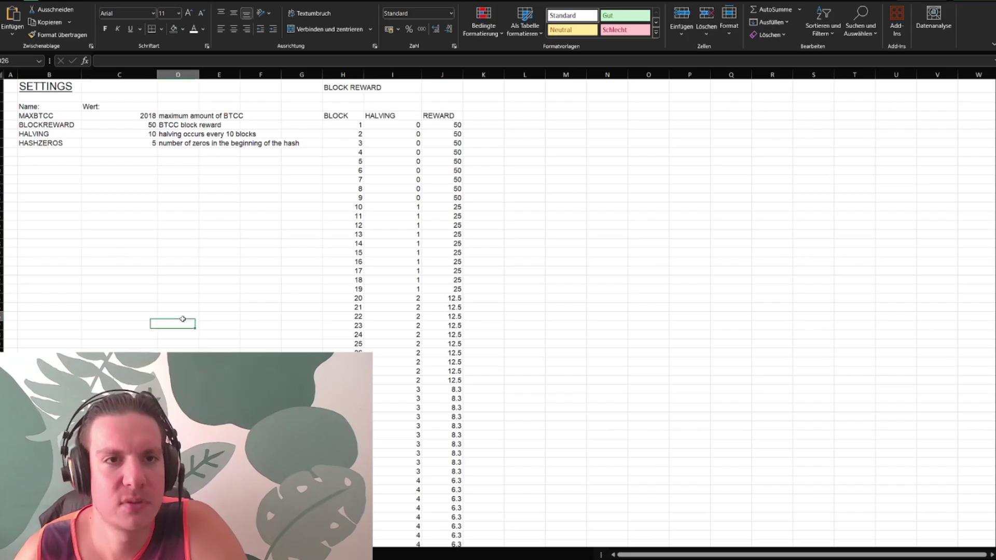
# - Review the simulation settings for maximum coin amount, block reward, halving interval and leading hash zeros
pyautogui.click(178, 316)
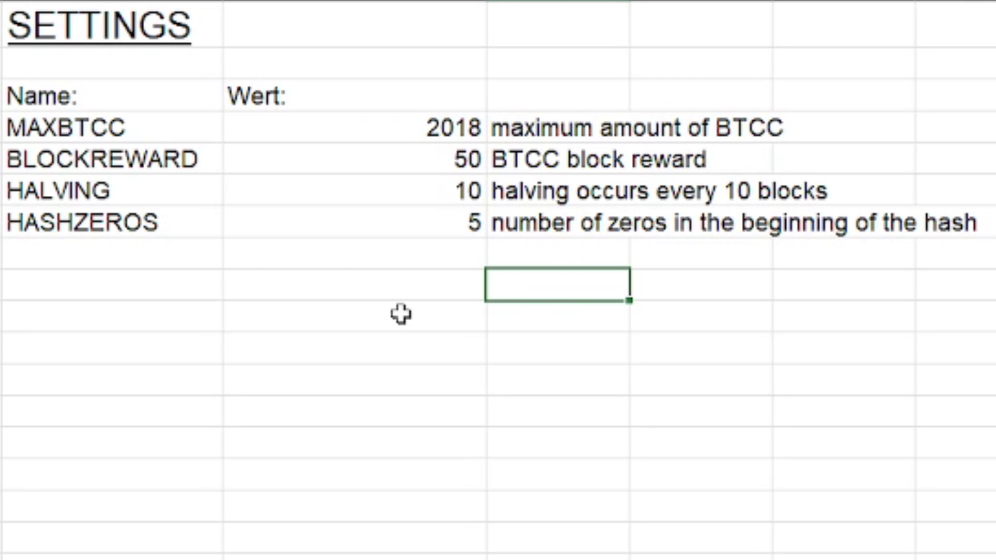
pyautogui.click(413, 217)
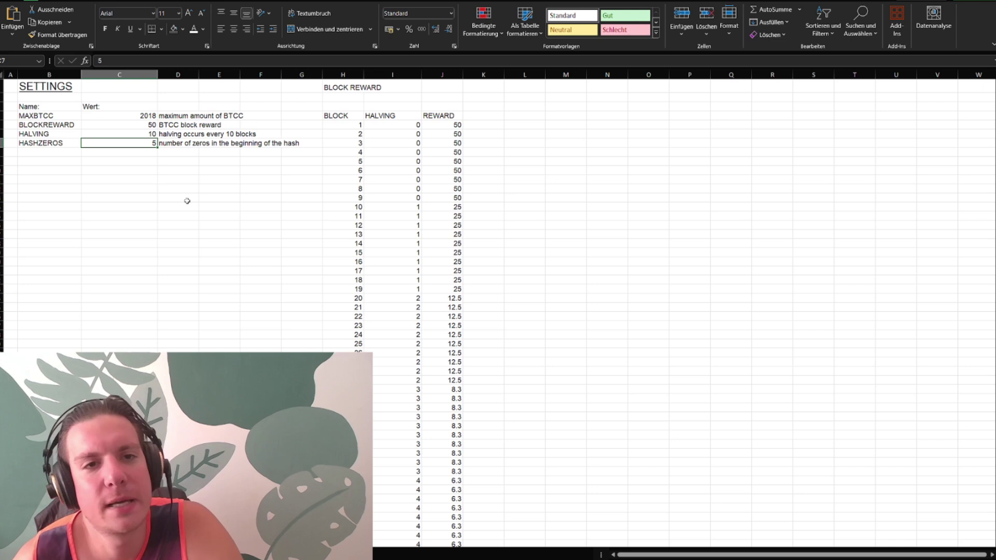
pyautogui.click(186, 171)
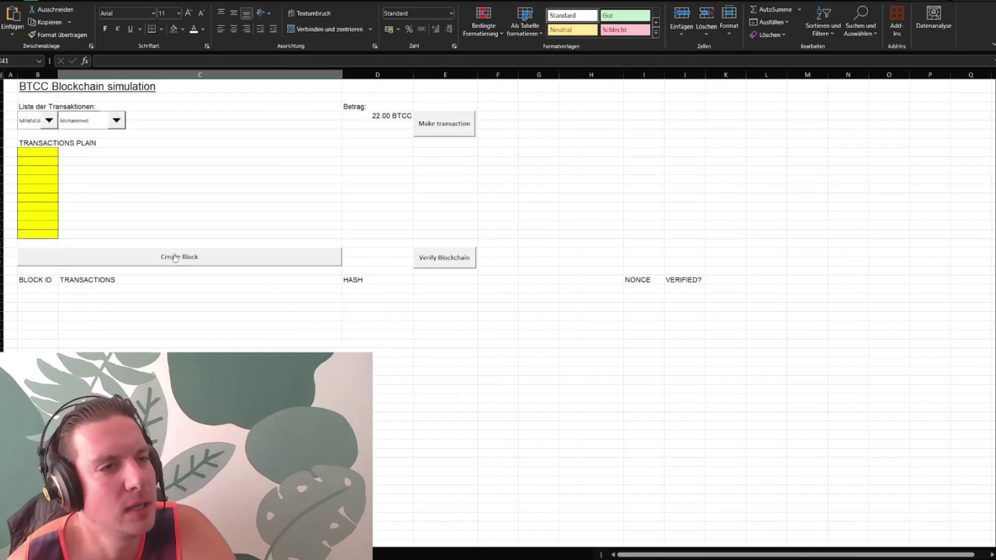
# - Create the first block in the blockchain simulation and inspect its hash and nonce
pyautogui.click(176, 258)
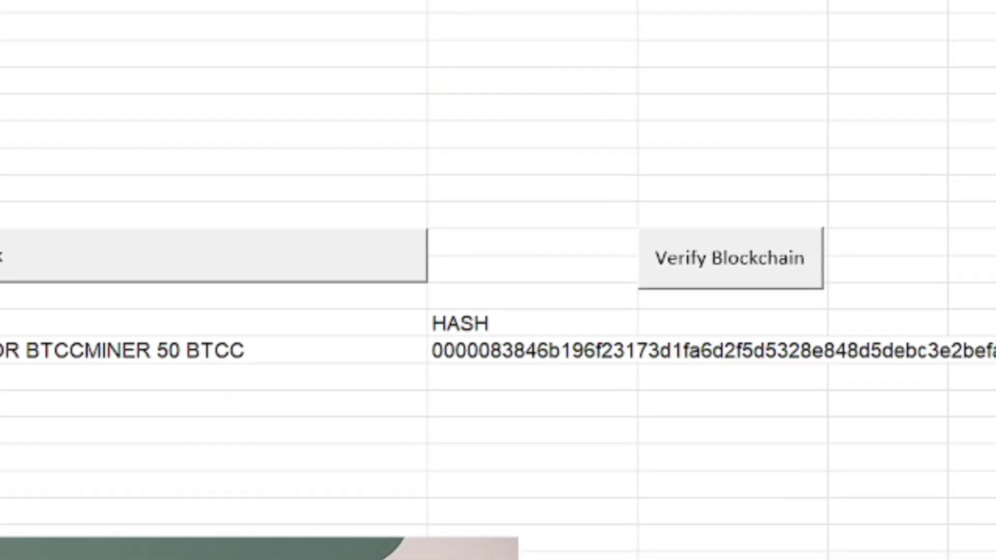
pyautogui.click(454, 350)
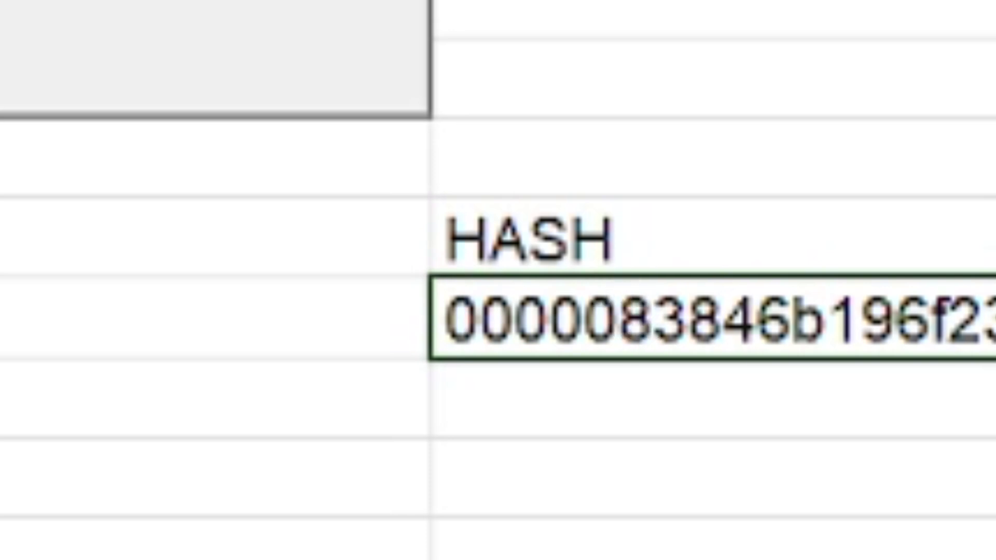
pyautogui.click(527, 305)
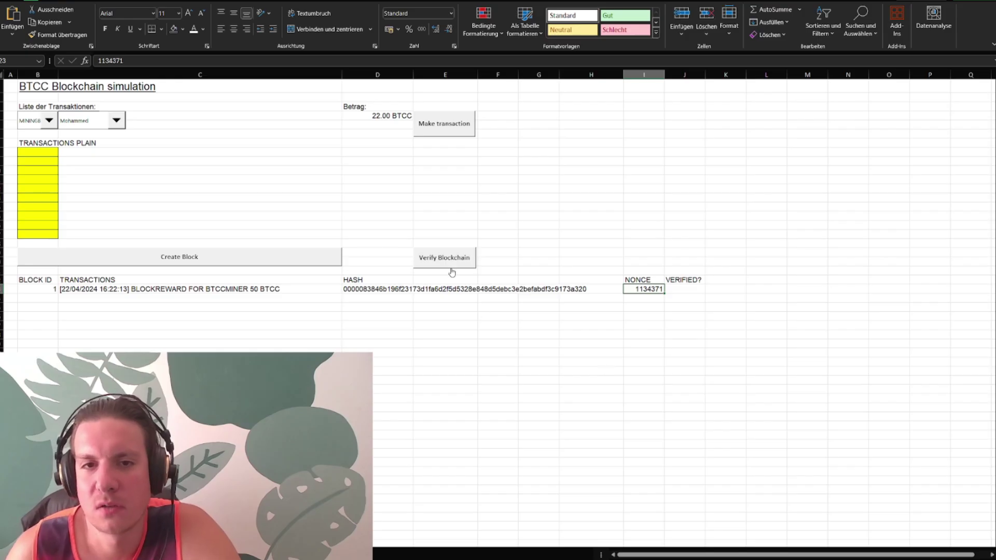
# - Verify the blockchain and check the BTCCMINER balance on the participants sheet
pyautogui.click(451, 265)
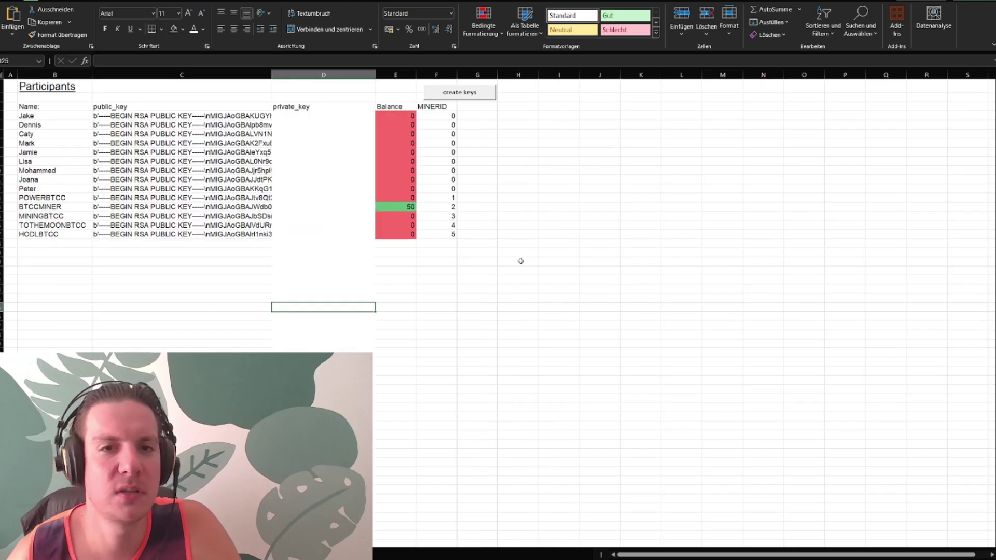
pyautogui.click(410, 206)
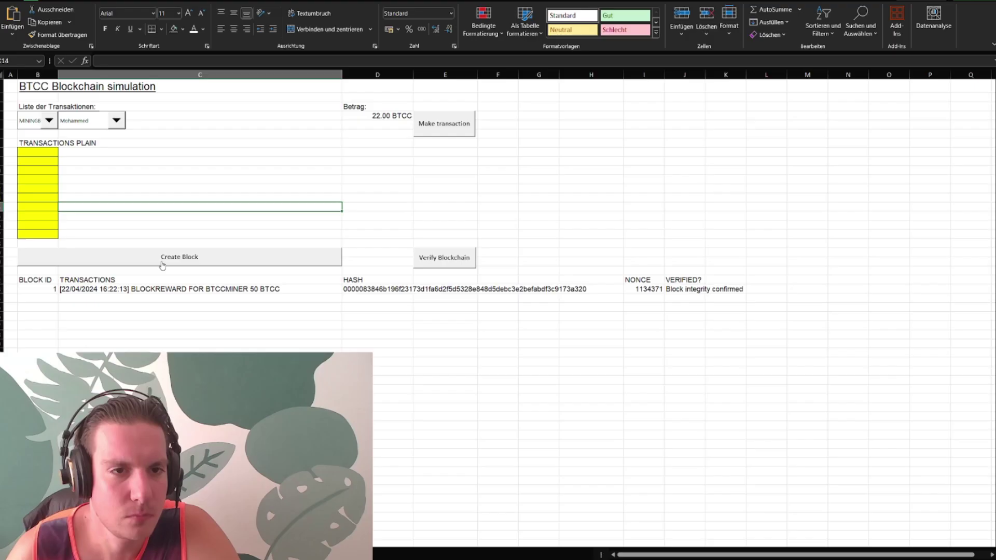
# - Create further blocks up to block 10 and examine the miners' balances on the participants sheet
pyautogui.click(162, 262)
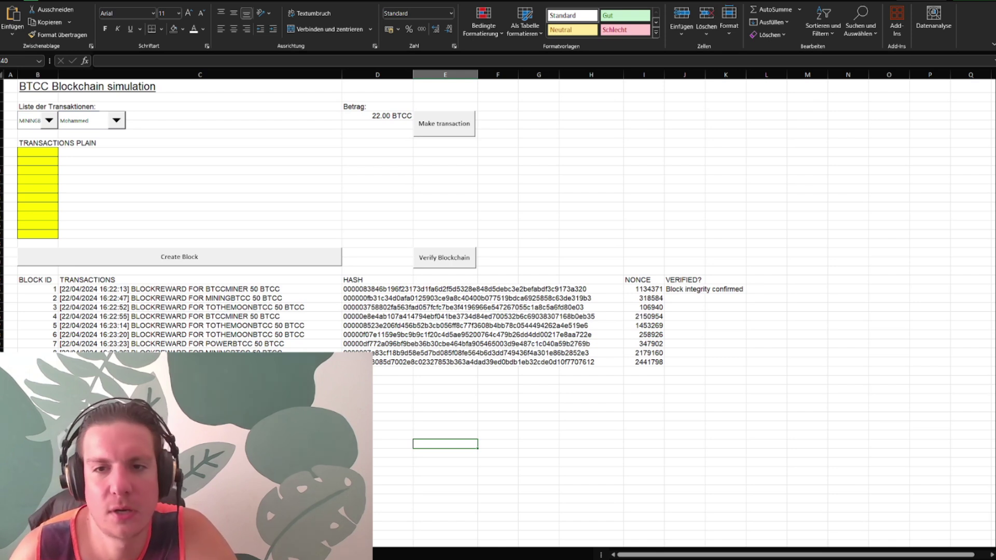
pyautogui.click(253, 265)
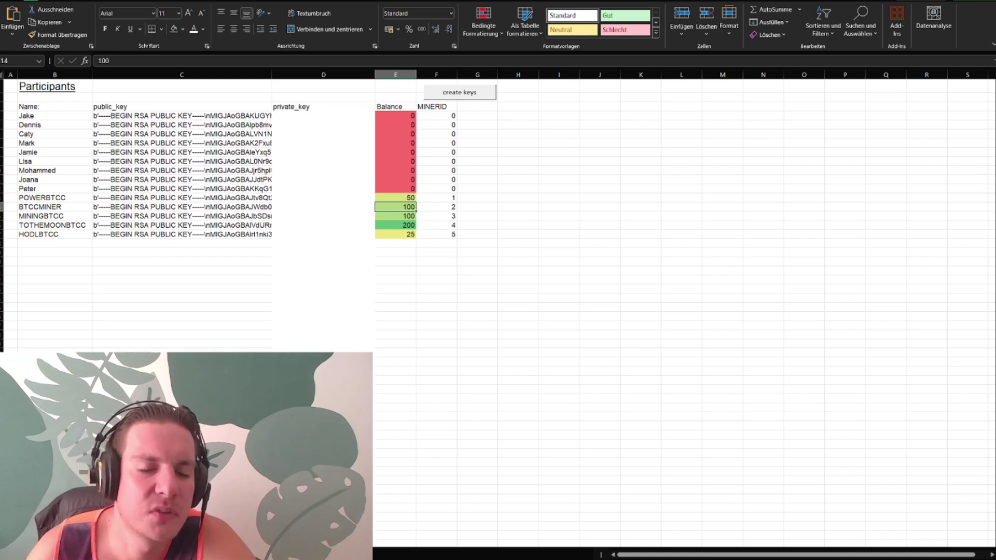
pyautogui.moveTo(41, 198); pyautogui.dragTo(393, 234)
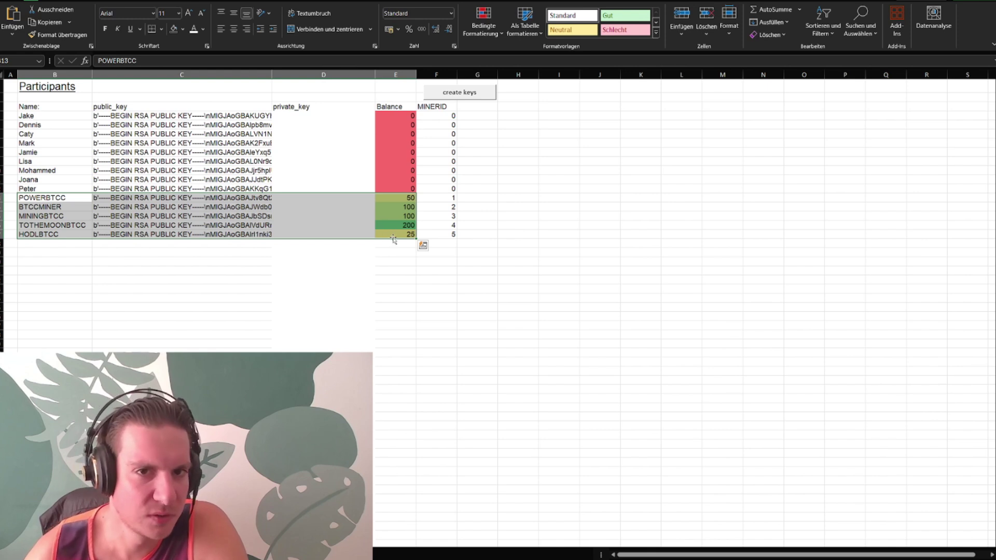
pyautogui.click(394, 197)
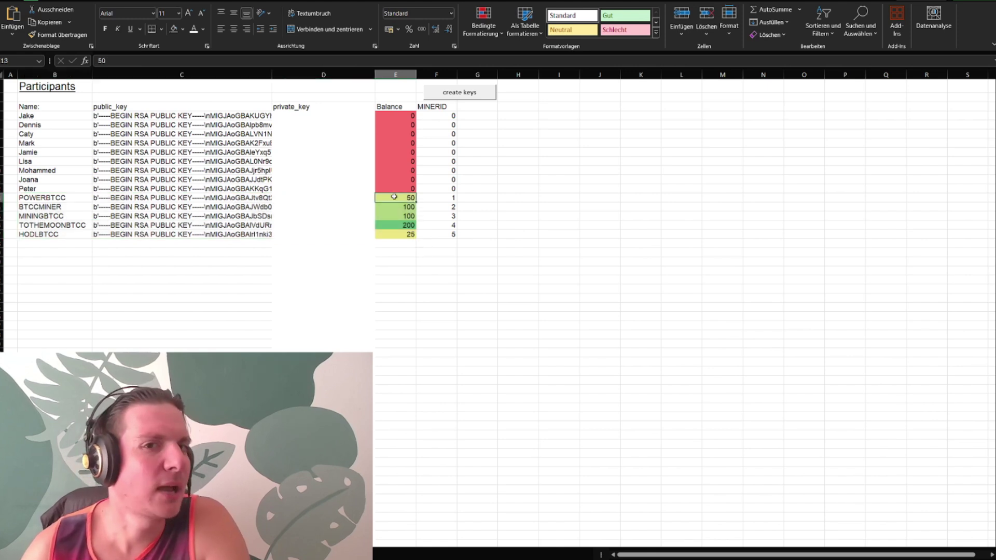
# - Make a 10 BTCC transaction from HODLBTCC to the first participant on the simulation sheet
pyautogui.hotkey('ctrl', 'pageup')
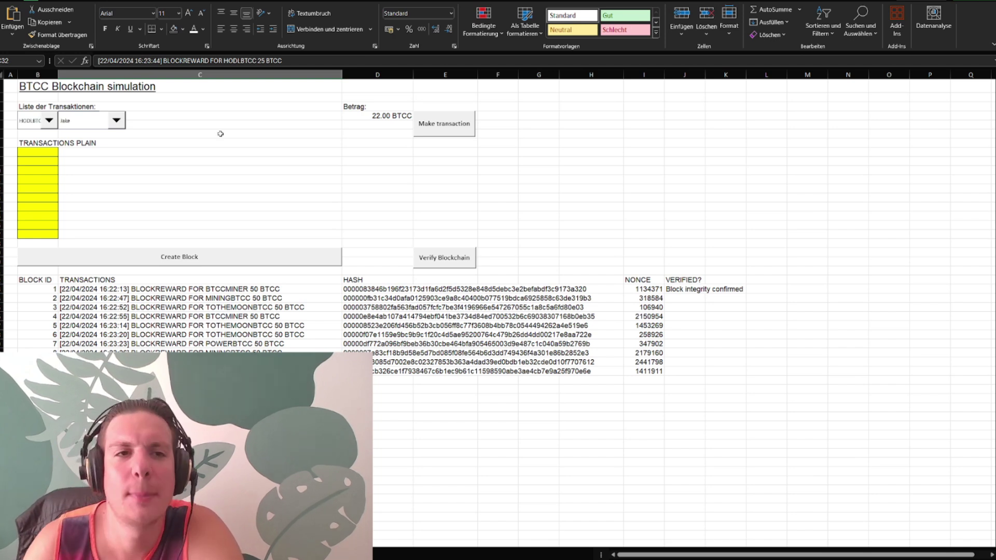
pyautogui.doubleClick(369, 117)
pyautogui.press('BackSpace')
pyautogui.press('BackSpace')
pyautogui.write('10')
pyautogui.press('Return')
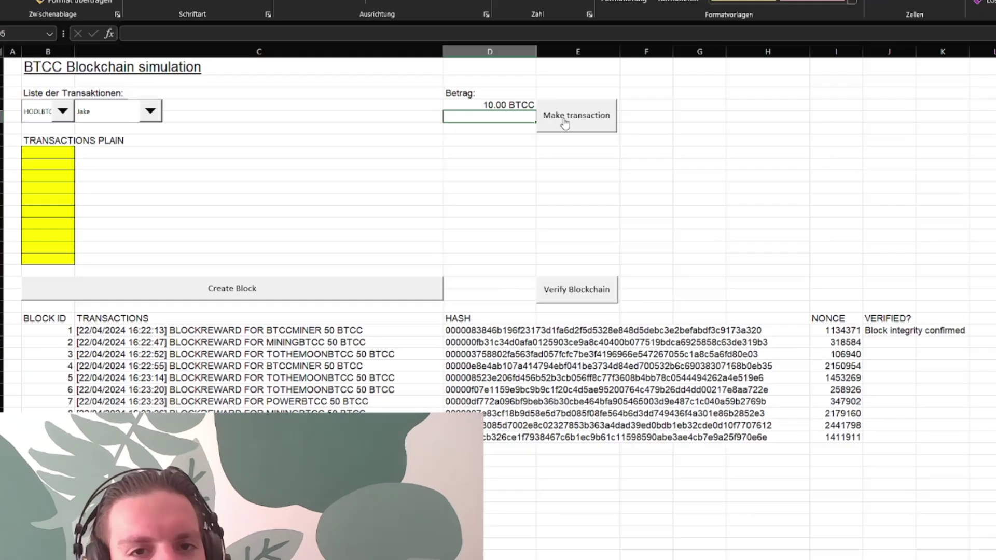
pyautogui.click(565, 122)
pyautogui.click(251, 163)
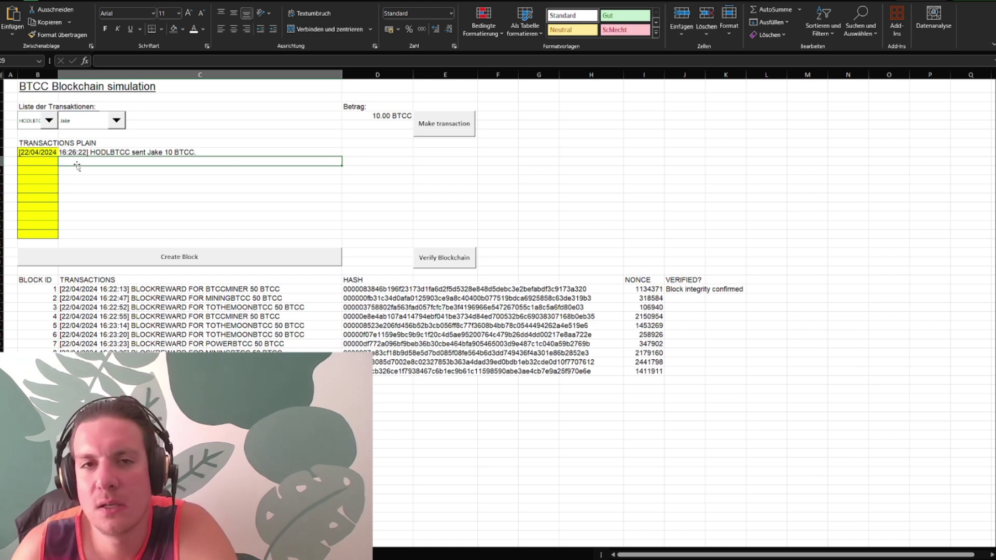
# - Make a 10 BTCC transaction from MININGBTCC to the fourth participant and create a block from the pending transactions
pyautogui.click(49, 121)
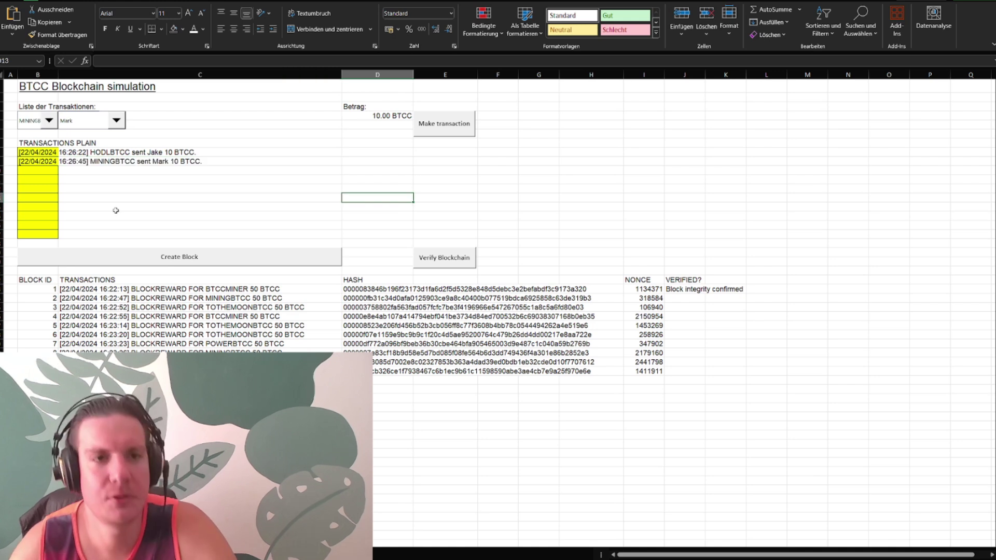
pyautogui.click(227, 264)
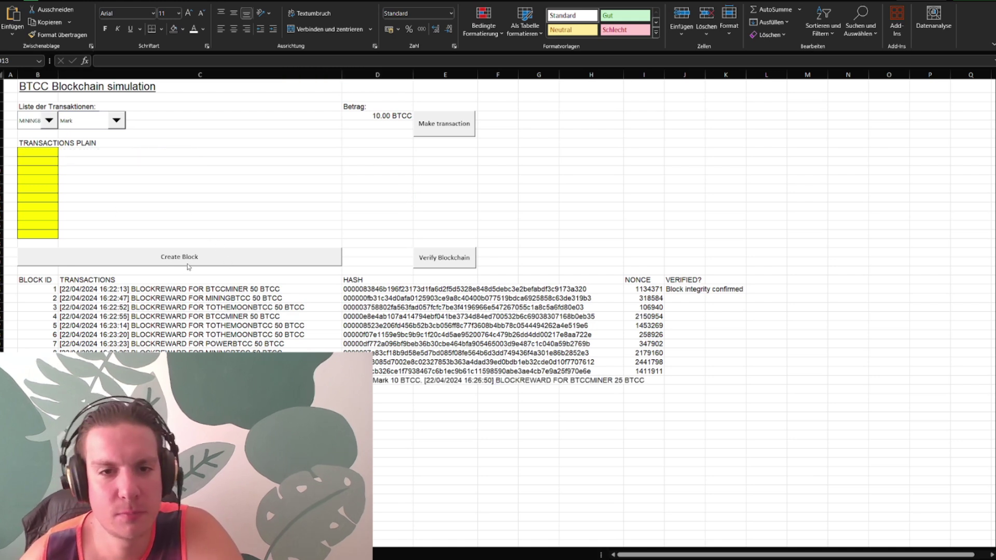
# - Inspect the hash of block 11 and verify the whole blockchain
pyautogui.click(407, 195)
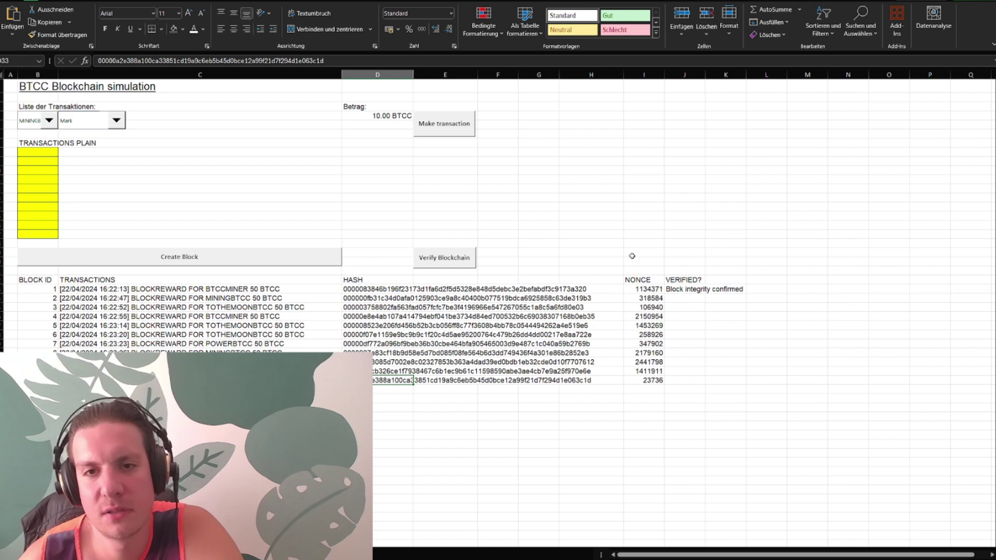
pyautogui.click(421, 265)
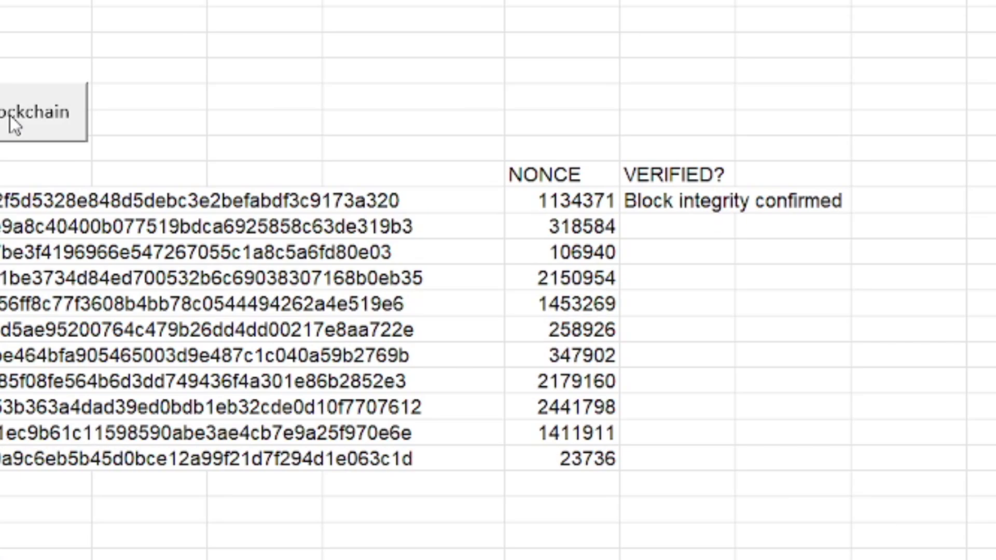
pyautogui.click(449, 261)
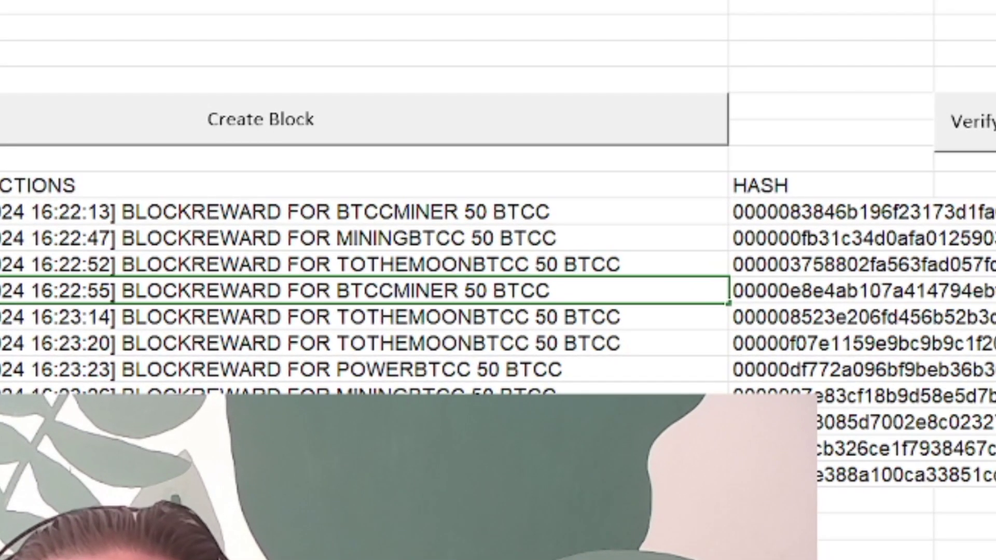
# - Tamper with block 4 by changing its BTCCMINER reward to 5 BTCC and check the block's integrity
pyautogui.press('BackSpace')
pyautogui.press('Return')
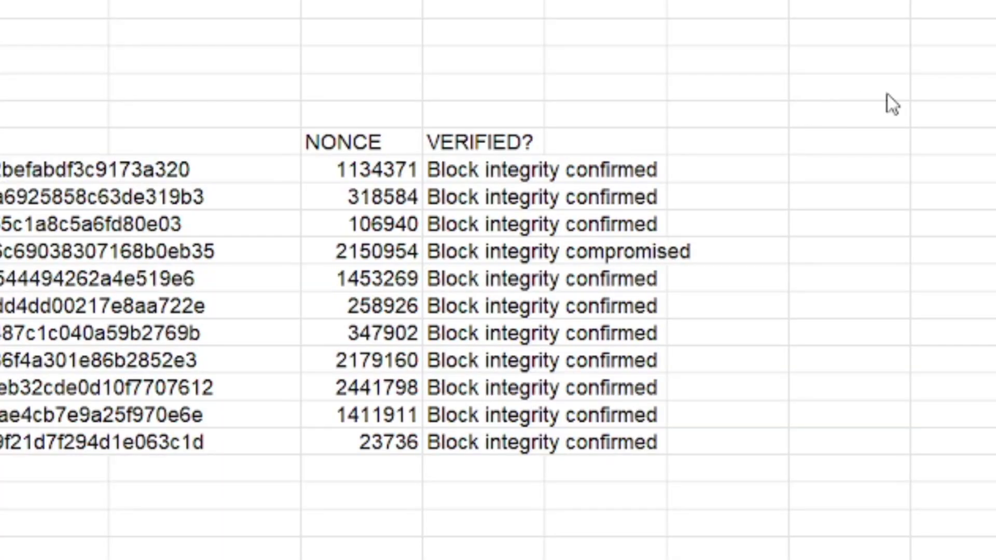
pyautogui.click(464, 248)
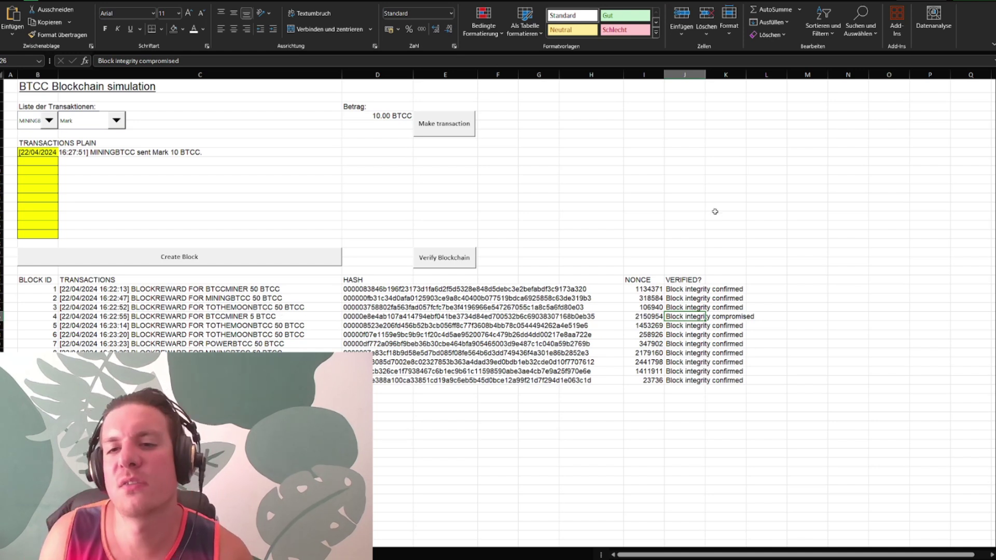
# - Restore the reward in block 4 to 50 BTCC and verify the blockchain again
pyautogui.hotkey('ctrl', 'z')
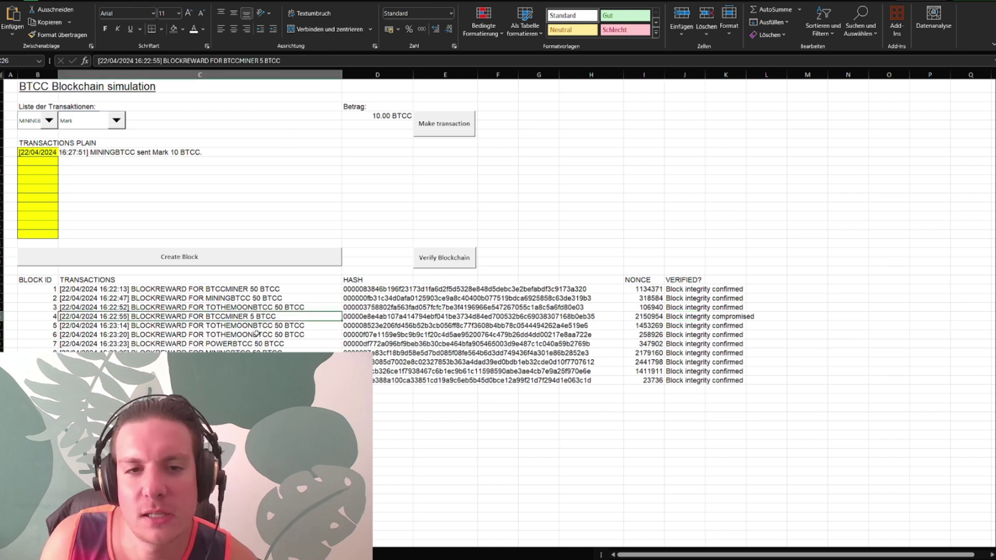
pyautogui.click(497, 225)
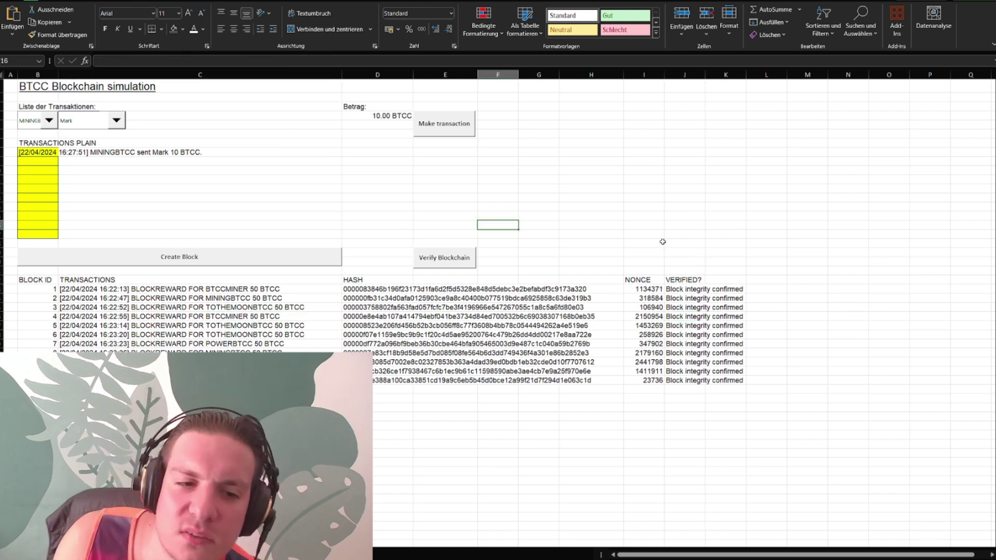
# - Review the updated balances on the participants sheet
pyautogui.hotkey('ctrl', 'pageup')
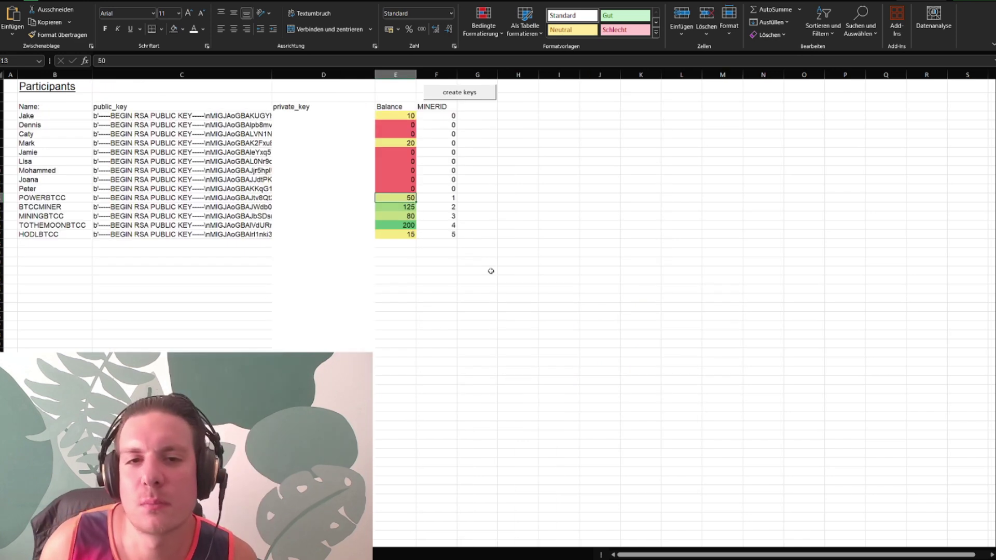